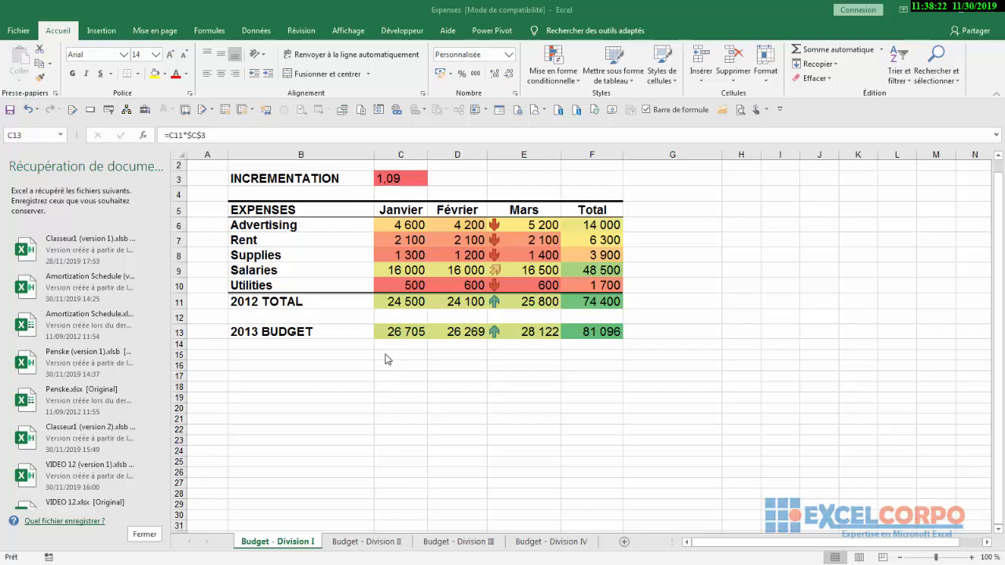
Inspect the January 2013 budget formula in C13 and replace it with its calculated value
{"action": "left_click", "coordinate": [400, 331]}
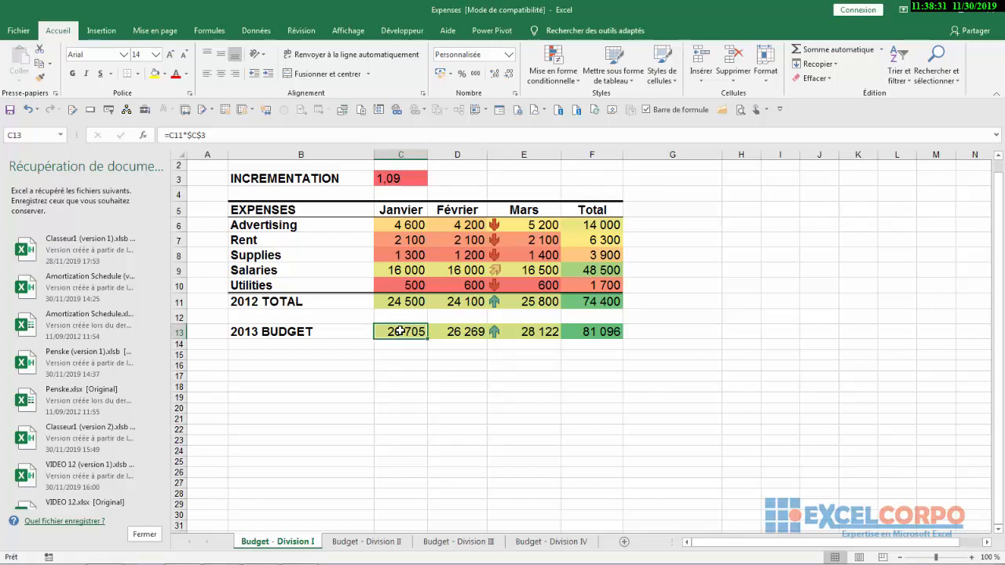
{"action": "key", "text": "F2"}
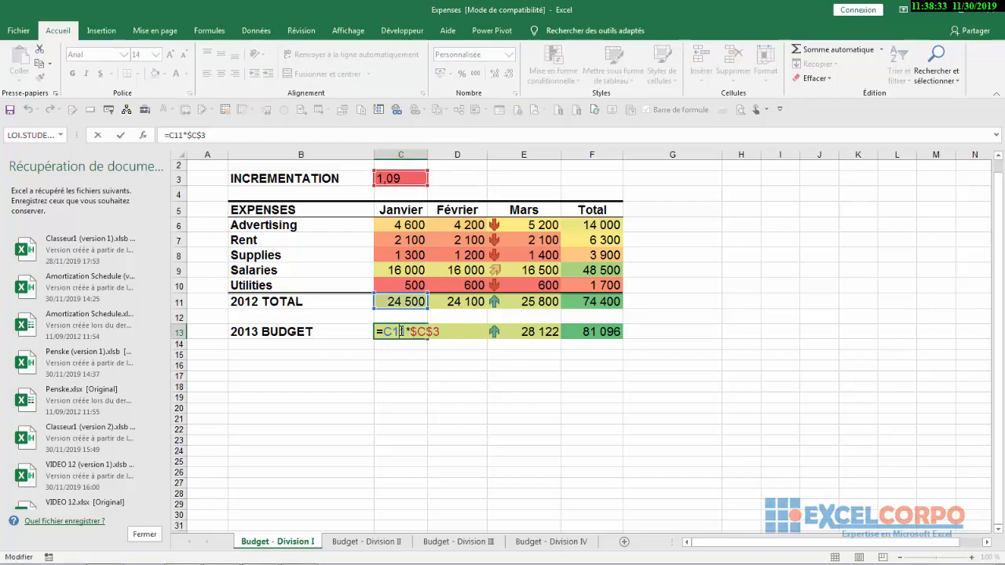
{"action": "key", "text": "Return"}
{"action": "left_click", "coordinate": [399, 331]}
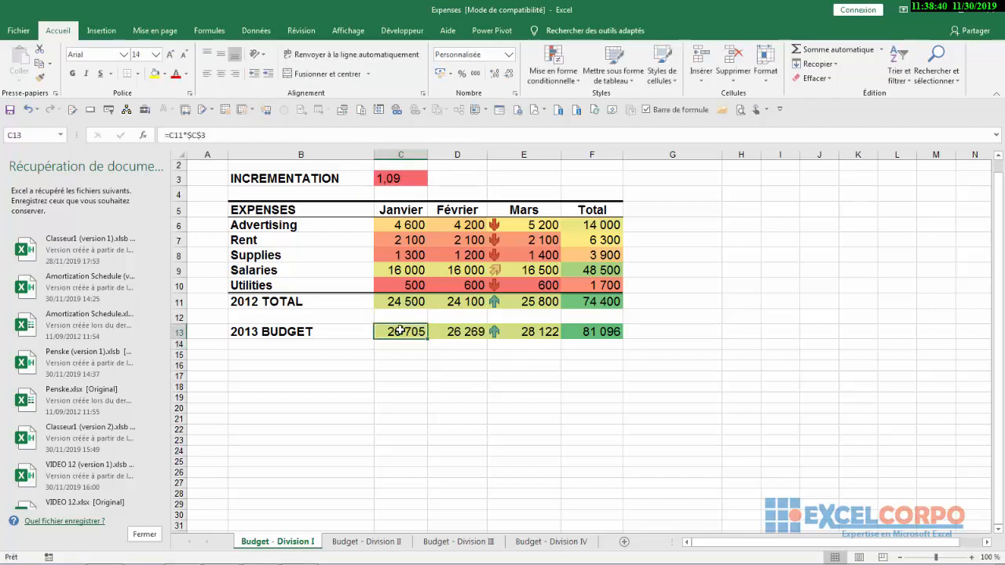
{"action": "double_click", "coordinate": [400, 330]}
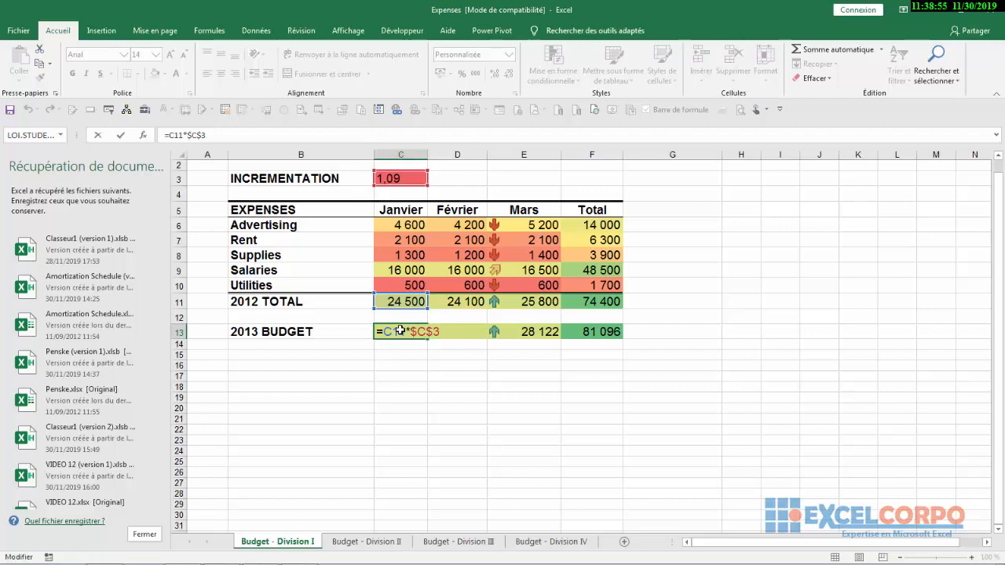
{"action": "key", "text": "F9"}
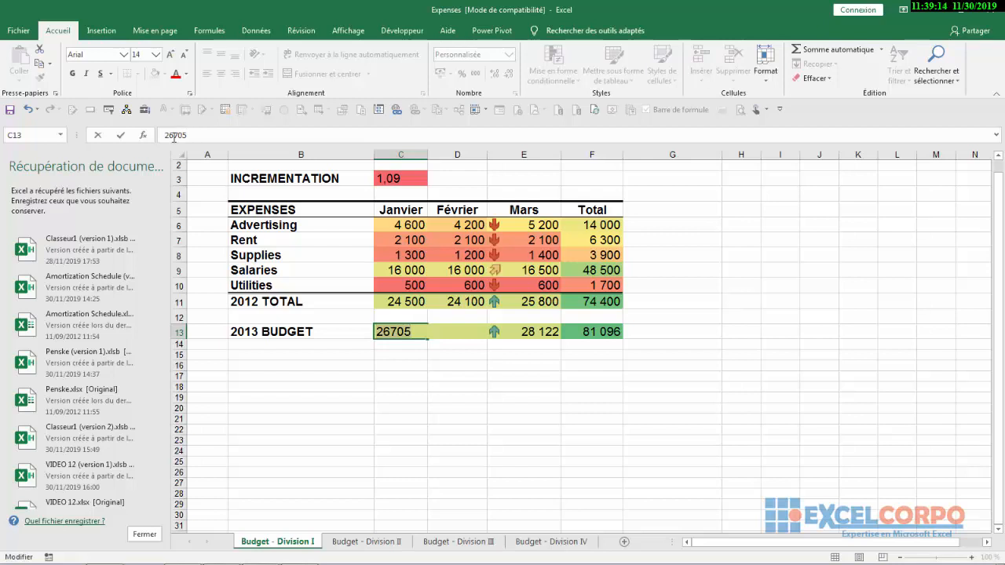
{"action": "left_click", "coordinate": [471, 362]}
Replace the February 2013 budget formula in D13 with its calculated value
{"action": "left_click", "coordinate": [461, 331]}
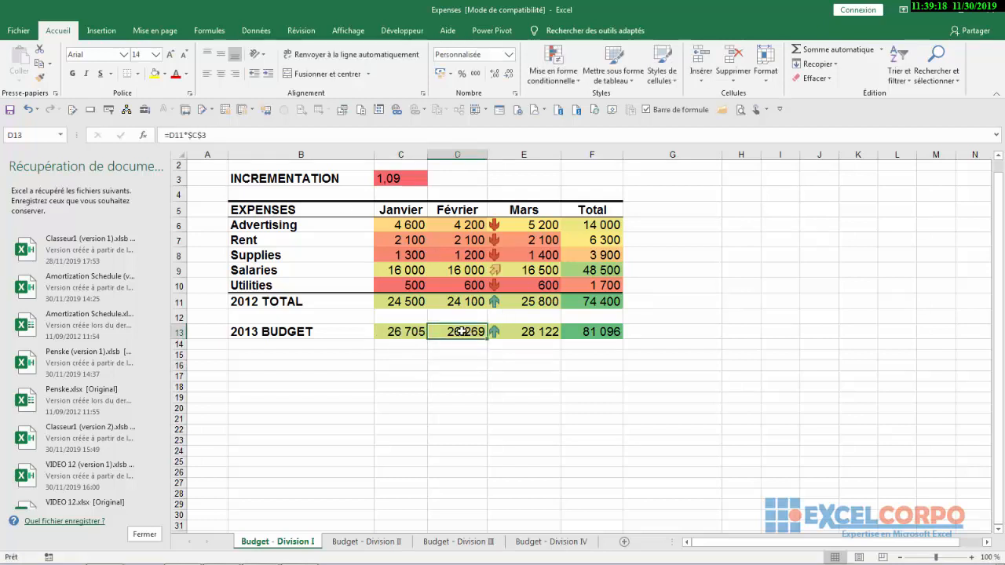
{"action": "double_click", "coordinate": [460, 331]}
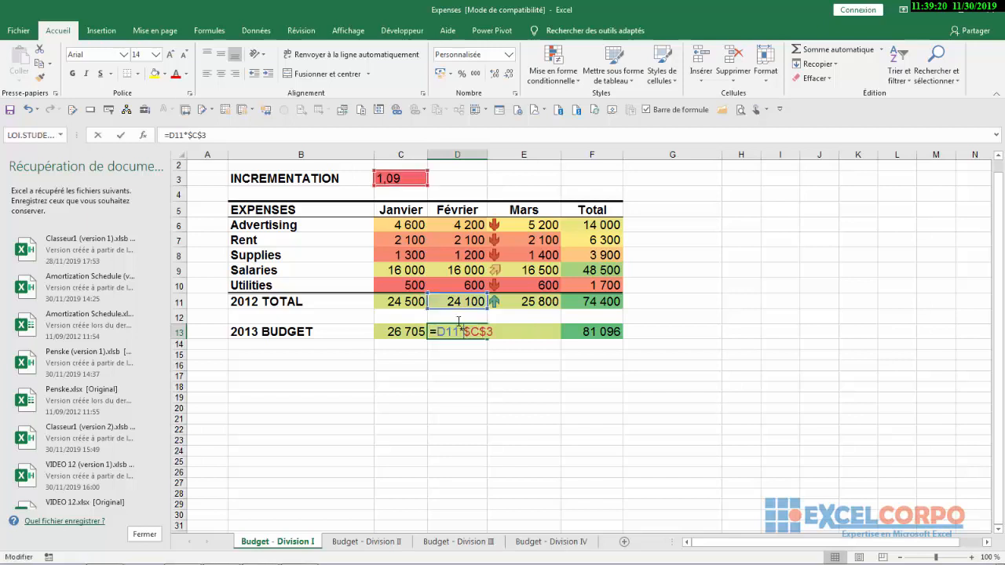
{"action": "key", "text": "F9"}
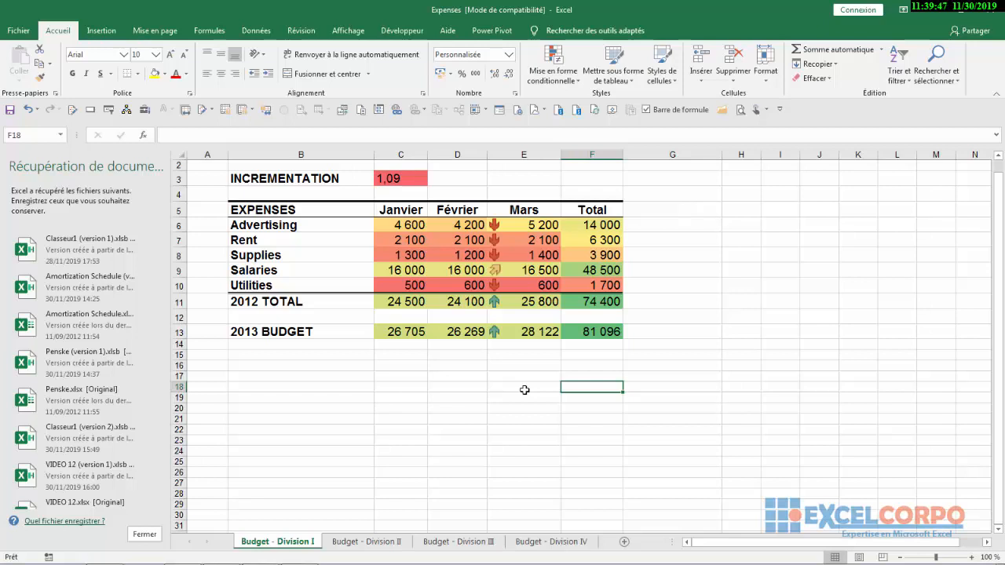
Enter the formula =C11 in cell G9 to reference the January 2012 total
{"action": "left_click", "coordinate": [393, 301]}
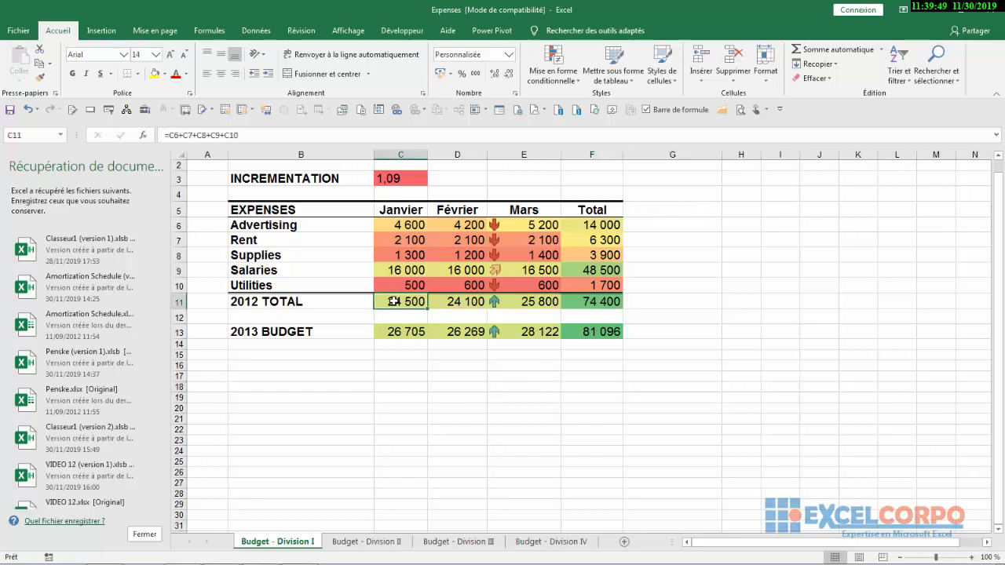
{"action": "left_click", "coordinate": [699, 271]}
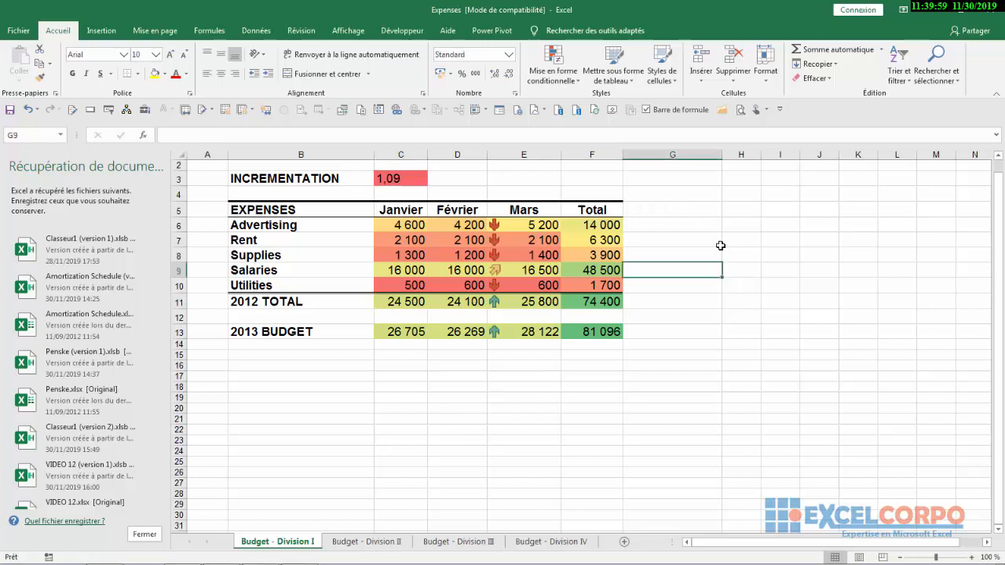
{"action": "type", "text": "=C11"}
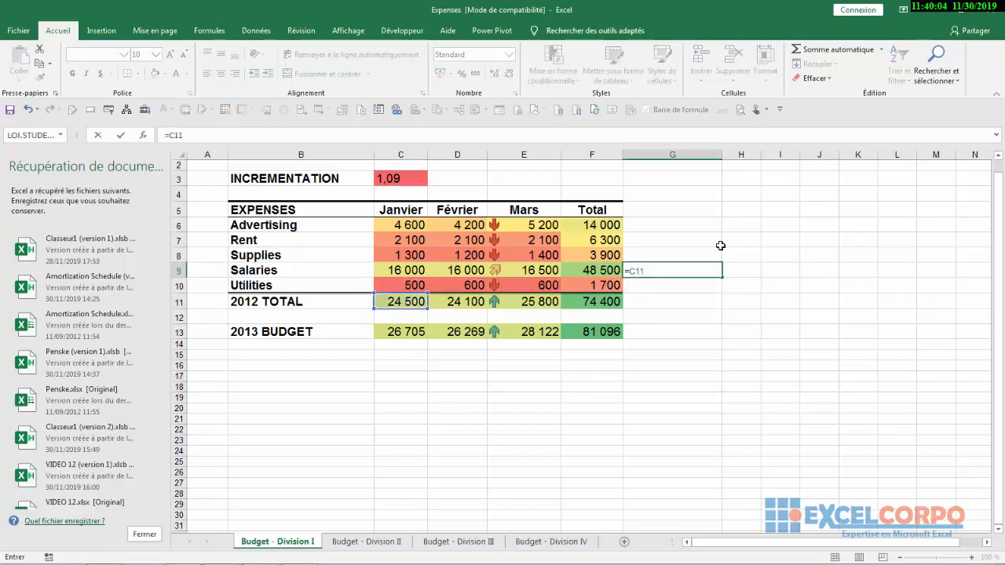
{"action": "key", "text": "ctrl+Return"}
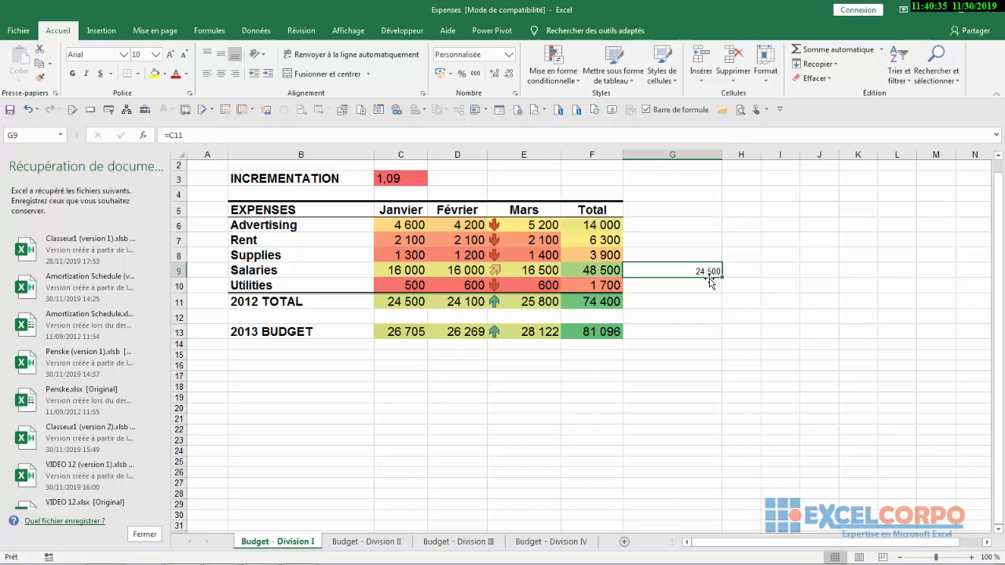
Set the workbook's calculation option to manual (Manuel)
{"action": "left_click", "coordinate": [415, 300]}
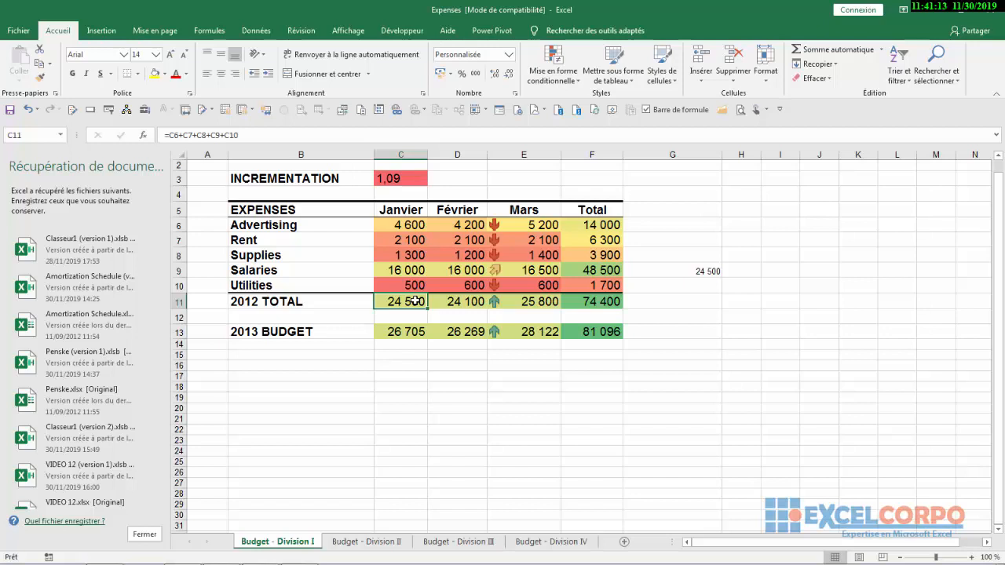
{"action": "left_click", "coordinate": [211, 31]}
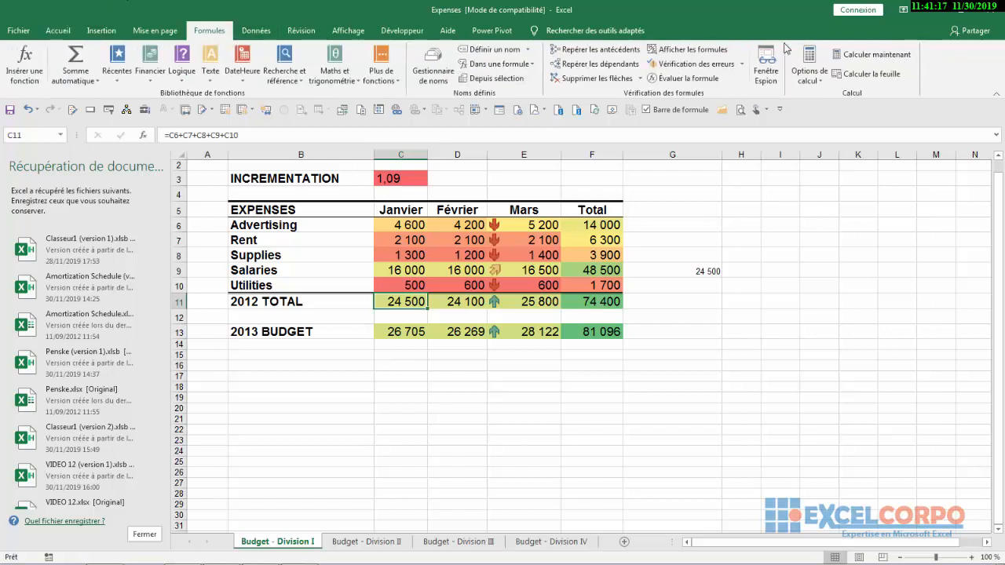
{"action": "left_click", "coordinate": [817, 77]}
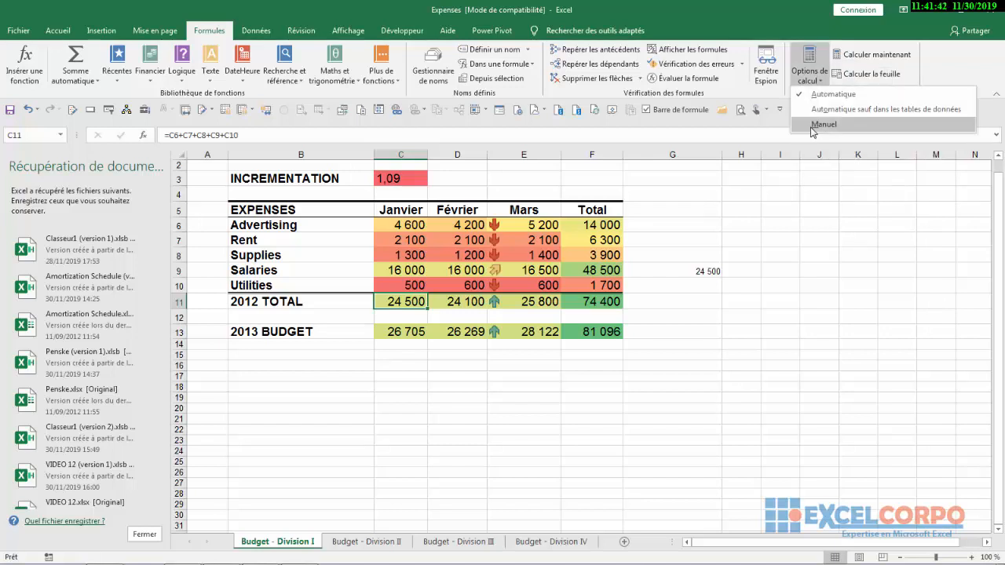
{"action": "left_click", "coordinate": [817, 125]}
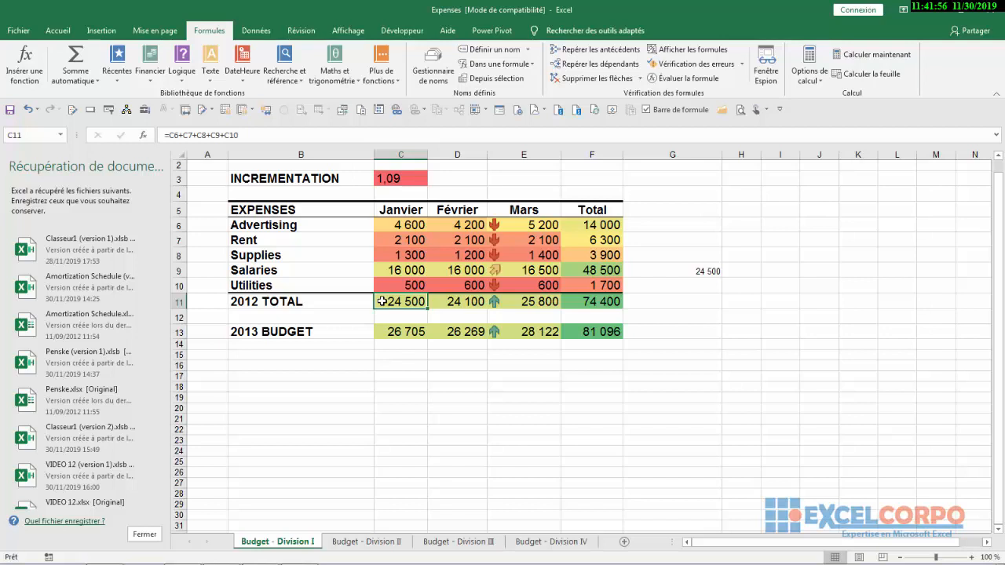
Copy the January 2012 total from C11 and paste it into H5:H15 as values with number formatting
{"action": "key", "text": "ctrl+c"}
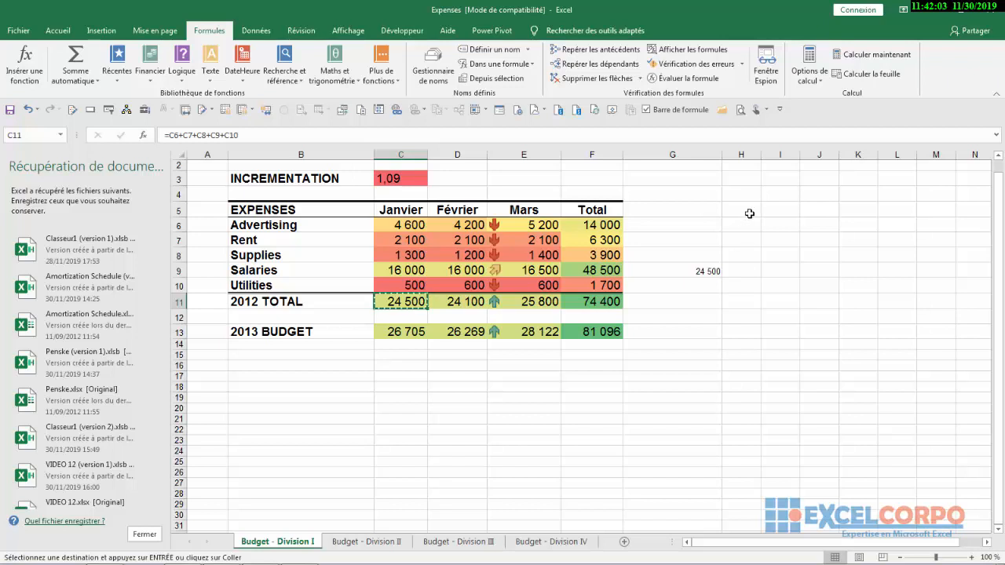
{"action": "left_click_drag", "start_coordinate": [730, 212], "coordinate": [750, 355]}
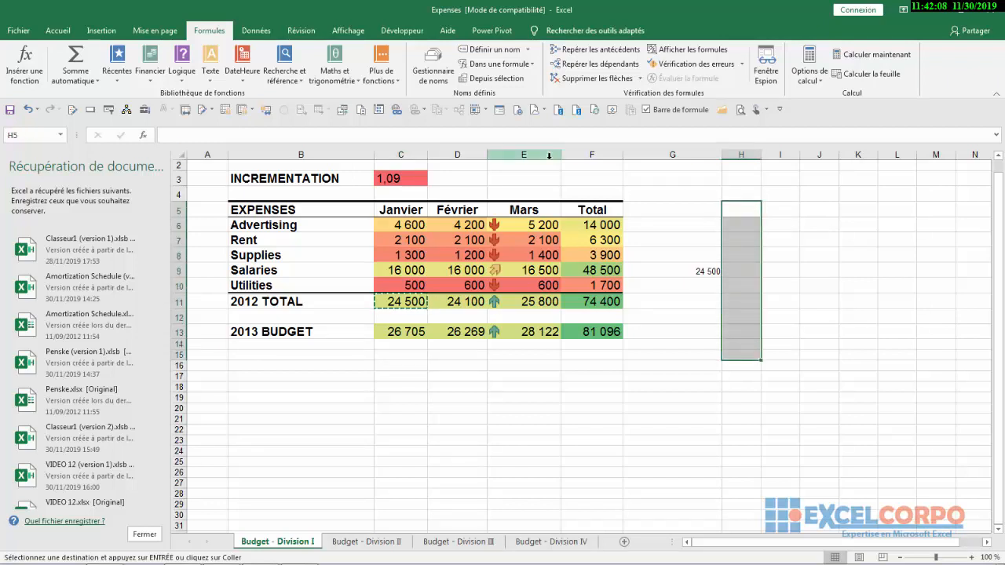
{"action": "left_click", "coordinate": [58, 36]}
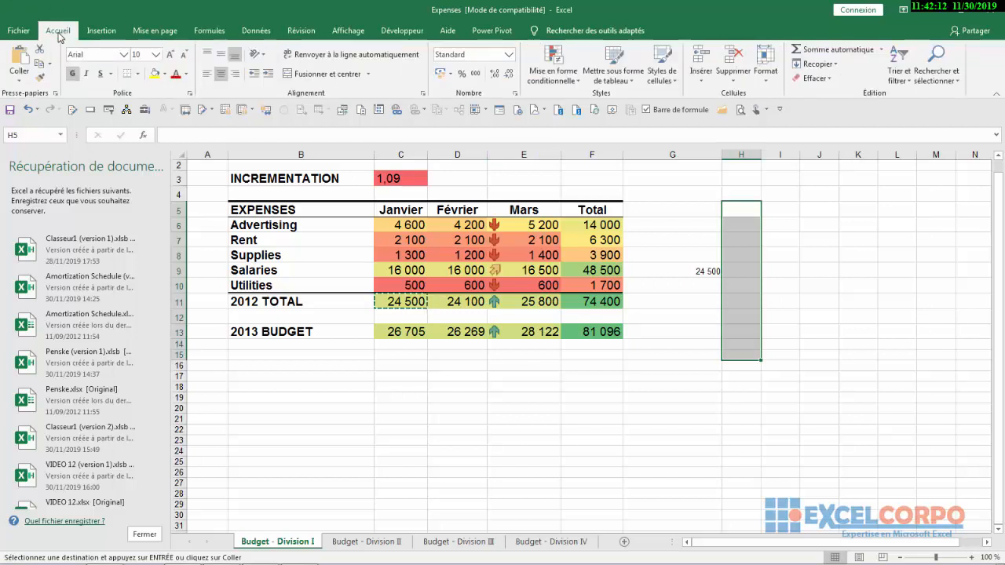
{"action": "left_click", "coordinate": [17, 83]}
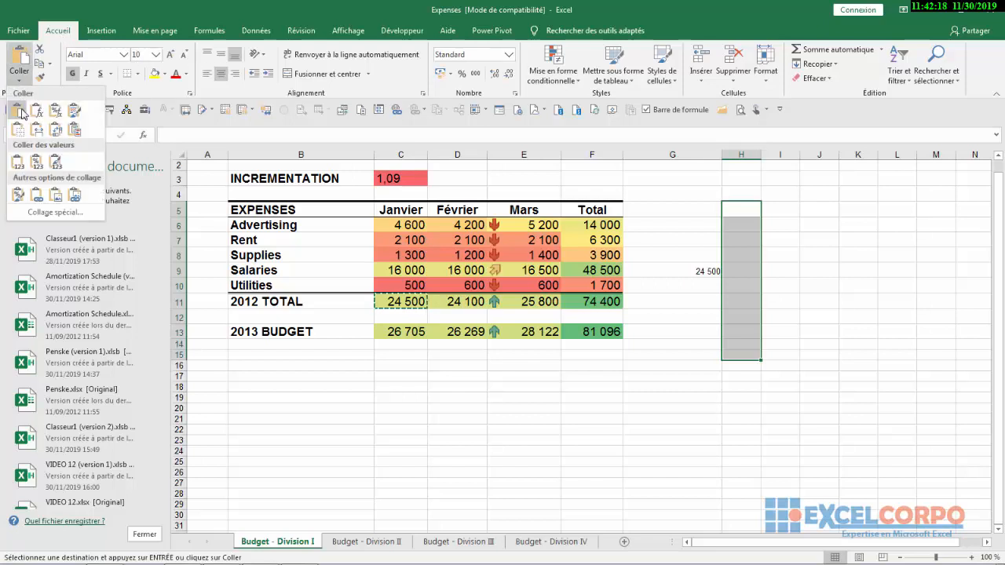
{"action": "left_click", "coordinate": [36, 162]}
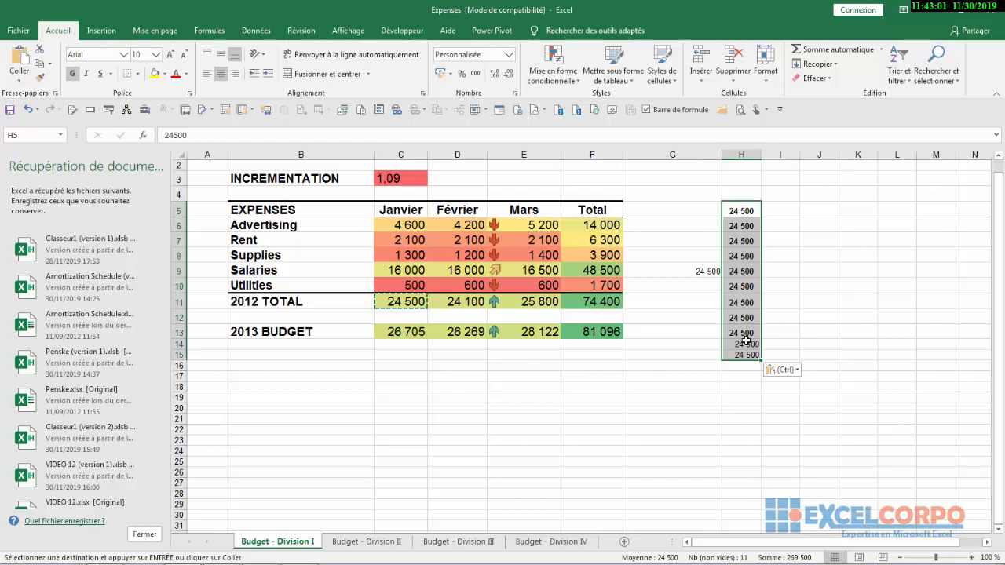
Try pasting the copied January 2012 total with its formula into I5, and undo the paste
{"action": "left_click", "coordinate": [19, 78]}
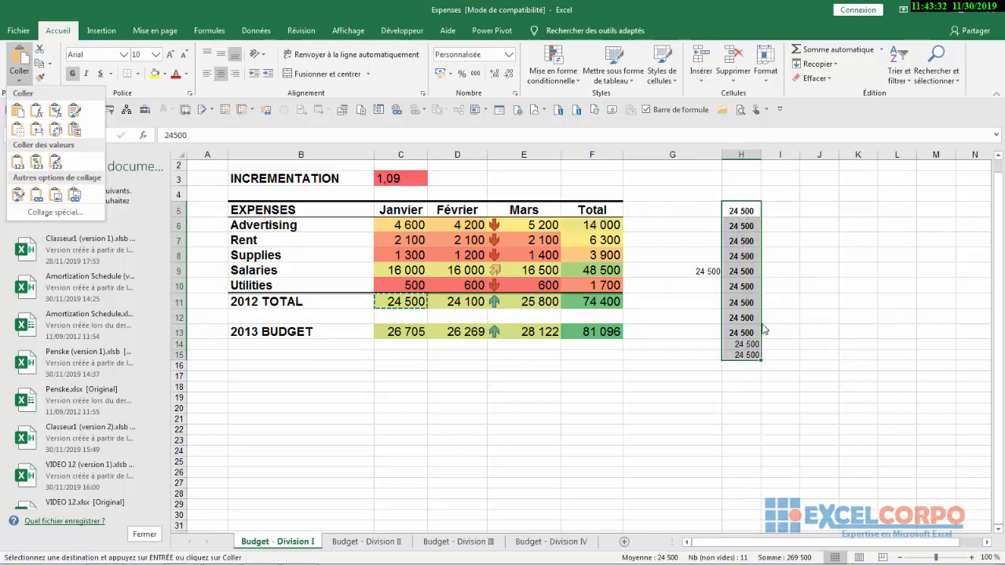
{"action": "left_click", "coordinate": [781, 206]}
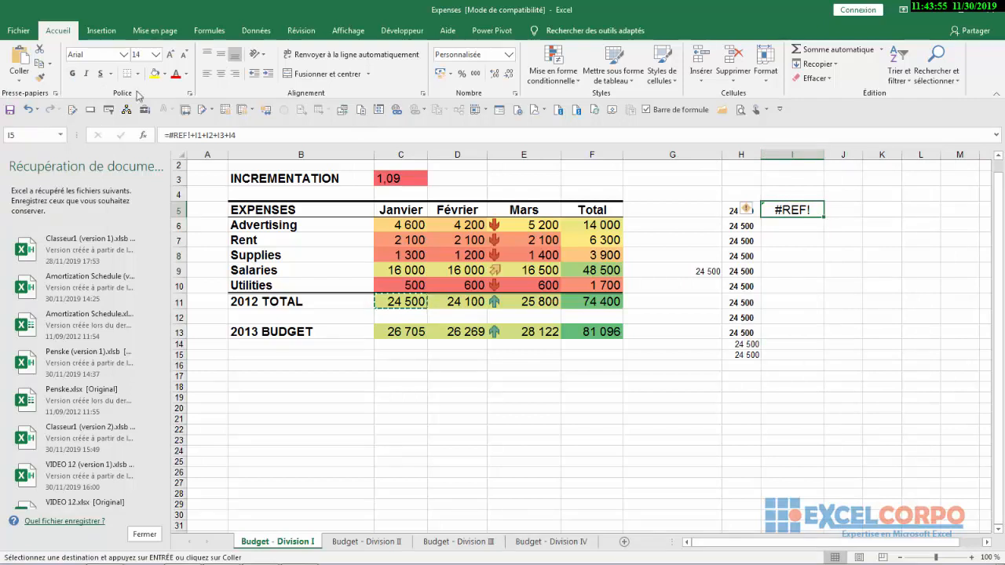
{"action": "left_click", "coordinate": [27, 111]}
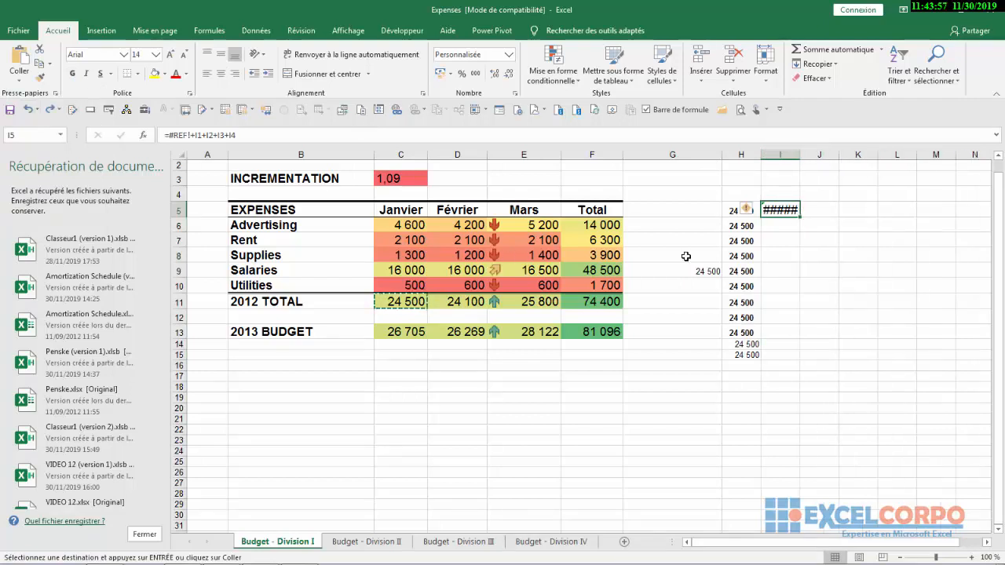
{"action": "left_click", "coordinate": [27, 110]}
{"action": "left_click", "coordinate": [790, 259]}
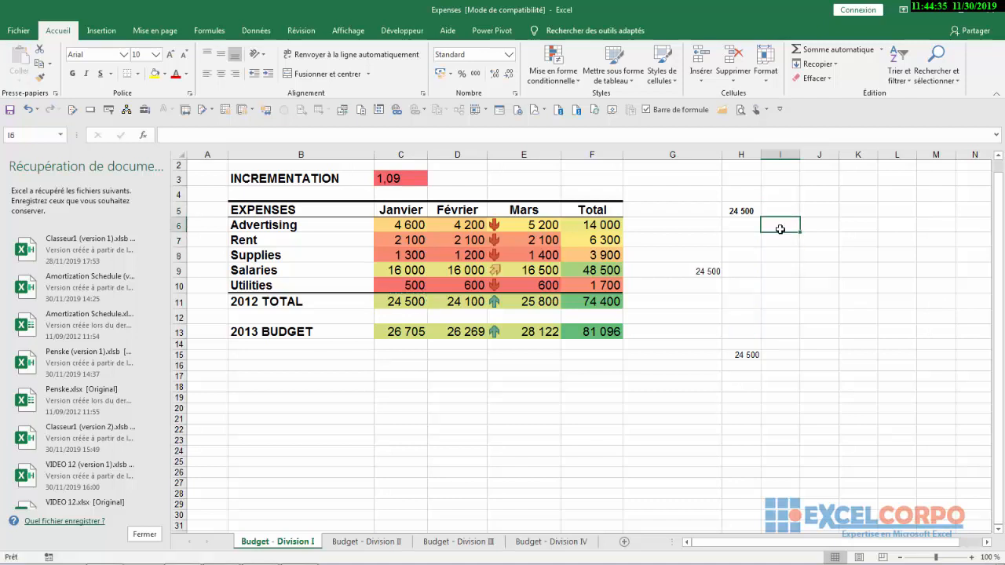
Copy the January 2012 total with its formula from C11 and paste it into I6 and G11
{"action": "left_click", "coordinate": [401, 301]}
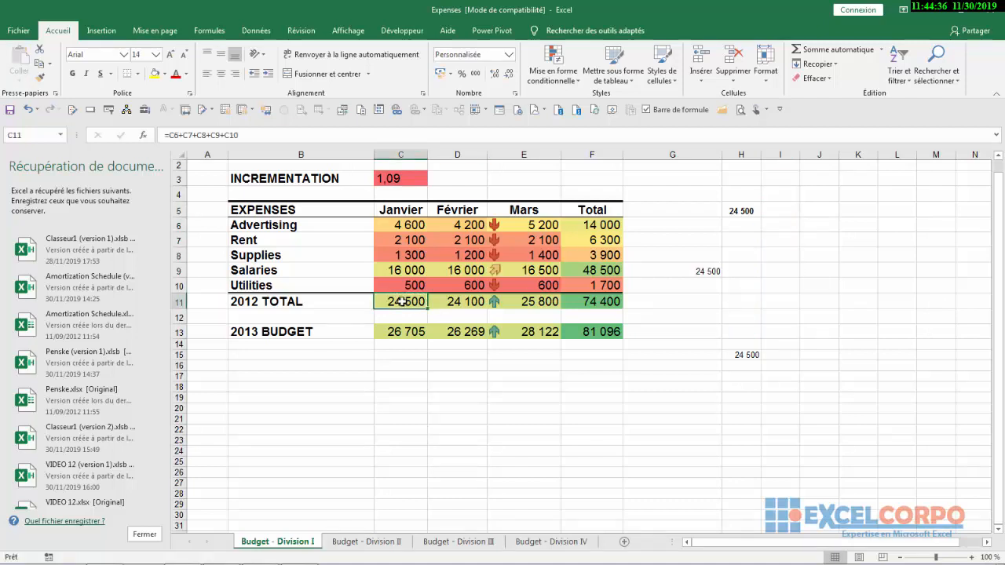
{"action": "key", "text": "ctrl+c"}
{"action": "left_click", "coordinate": [794, 220]}
{"action": "key", "text": "ctrl+v"}
{"action": "left_click", "coordinate": [703, 299]}
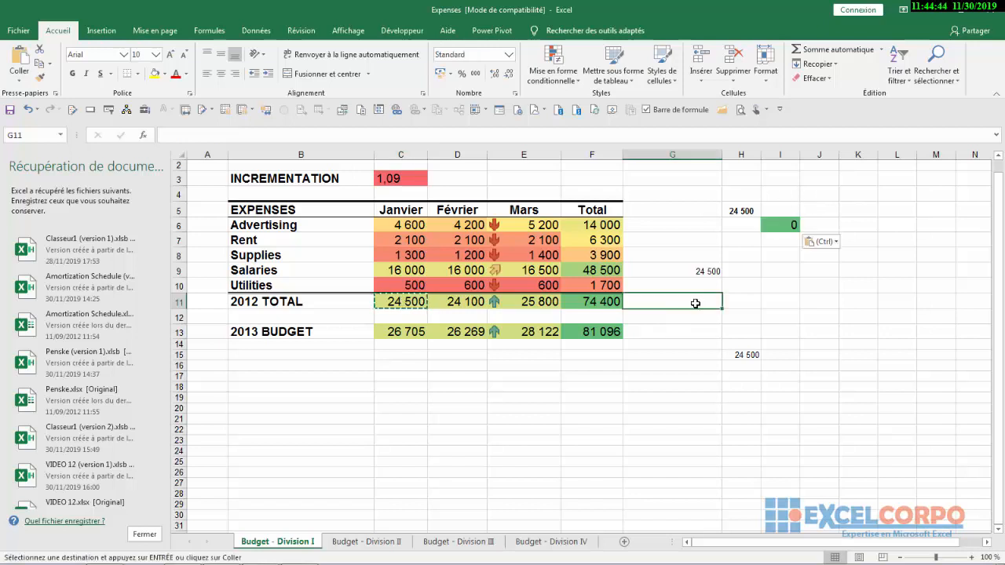
{"action": "key", "text": "ctrl+v"}
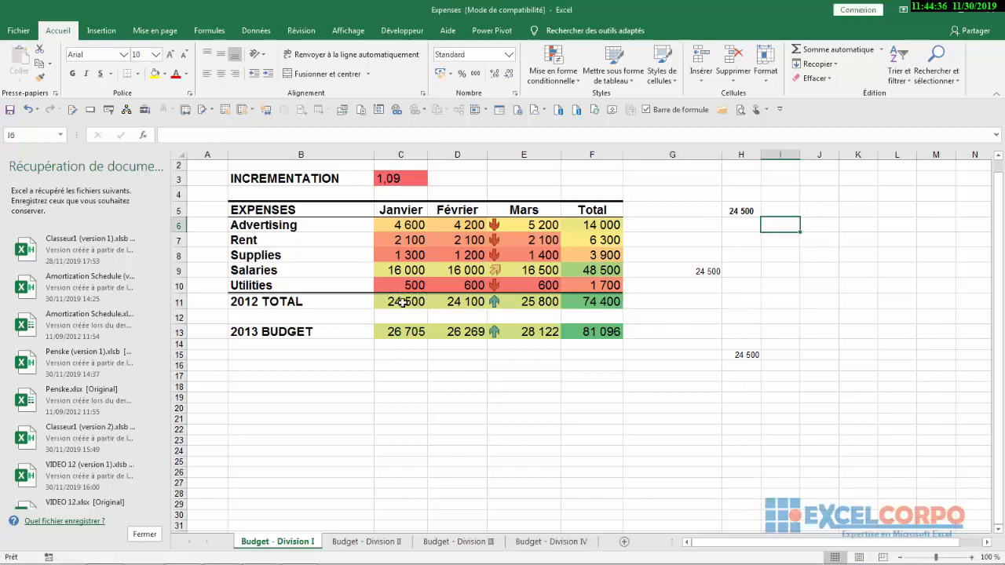
{"action": "left_click", "coordinate": [401, 301]}
{"action": "key", "text": "ctrl+c"}
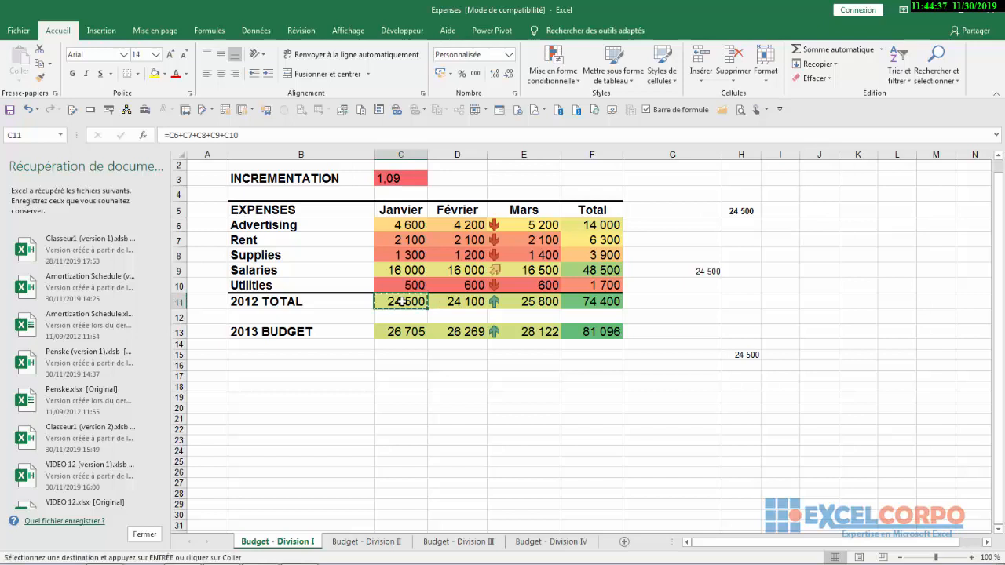
{"action": "left_click", "coordinate": [794, 225]}
{"action": "key", "text": "ctrl+v"}
{"action": "left_click", "coordinate": [695, 303]}
{"action": "key", "text": "ctrl+v"}
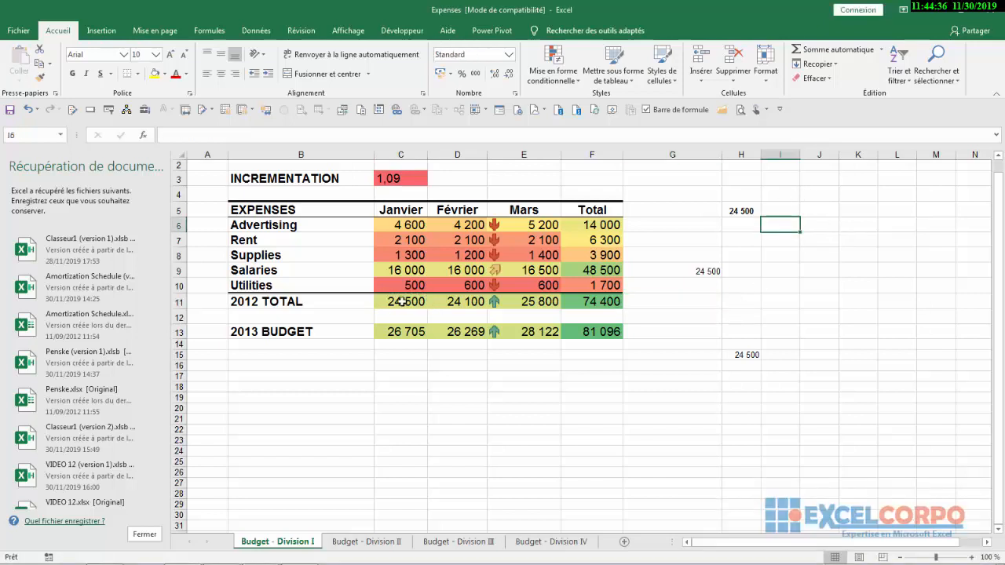
{"action": "left_click", "coordinate": [401, 301]}
{"action": "key", "text": "ctrl+c"}
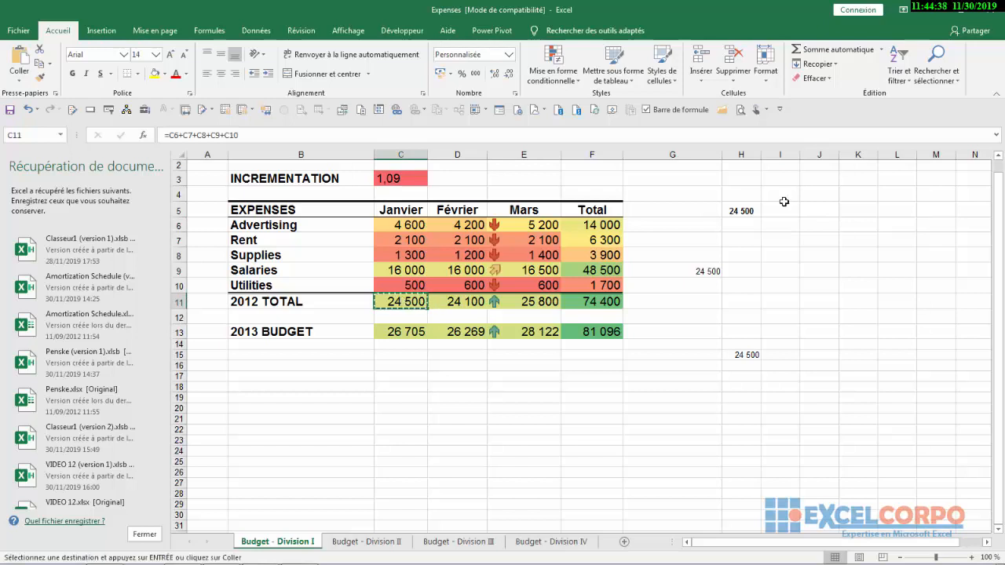
{"action": "left_click", "coordinate": [794, 225]}
{"action": "key", "text": "ctrl+v"}
{"action": "left_click", "coordinate": [694, 303]}
{"action": "key", "text": "ctrl+v"}
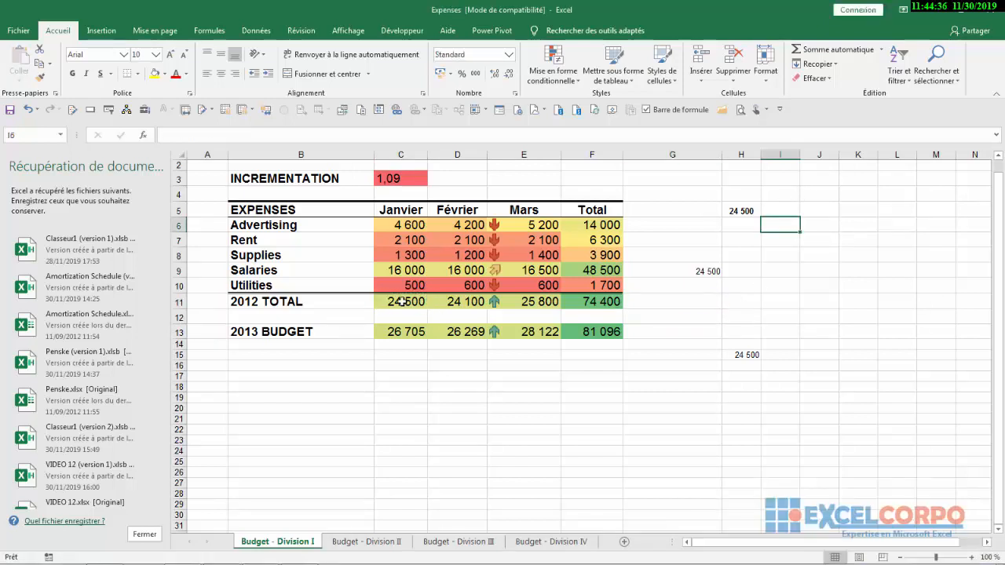
{"action": "left_click", "coordinate": [401, 302]}
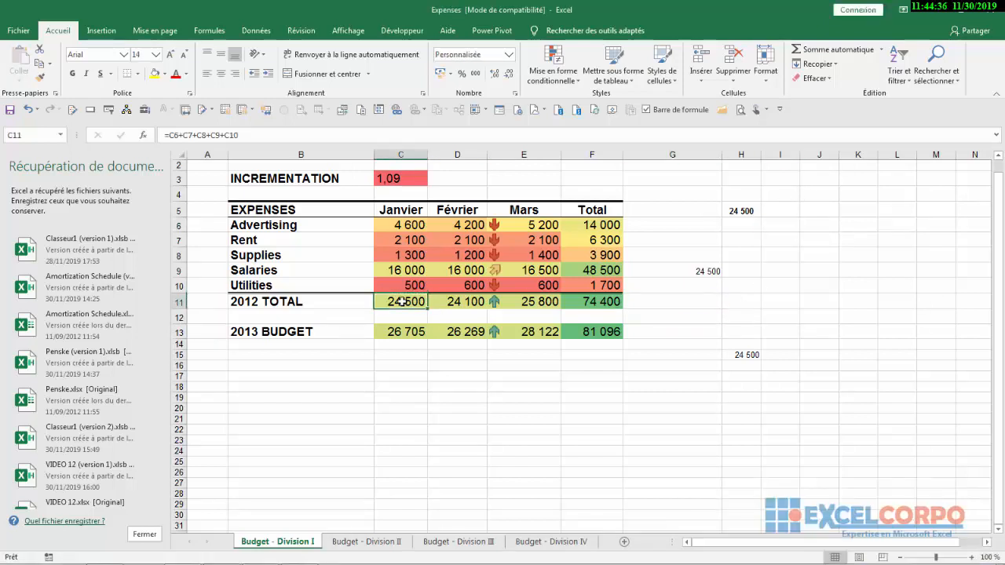
{"action": "key", "text": "ctrl+c"}
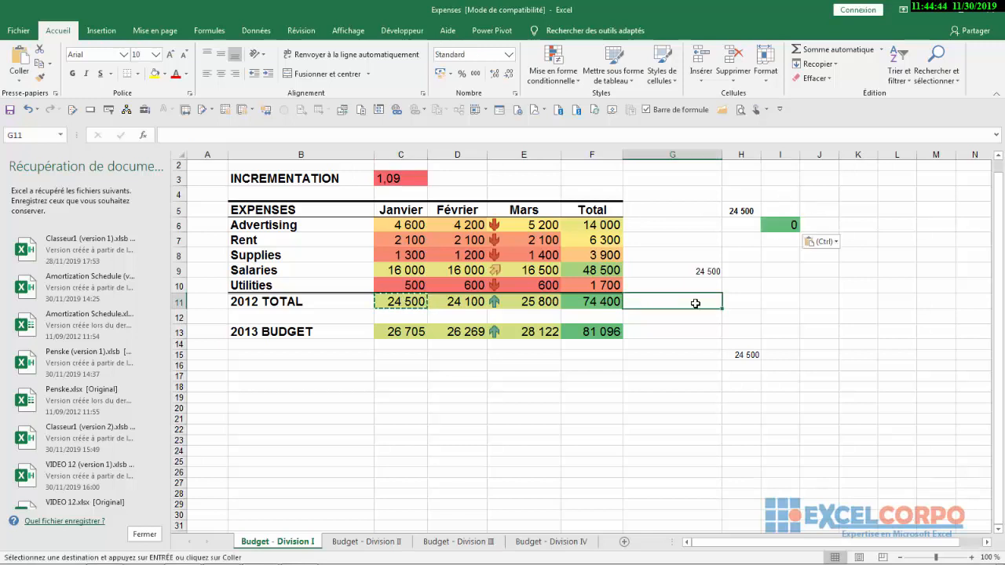
{"action": "key", "text": "ctrl+v"}
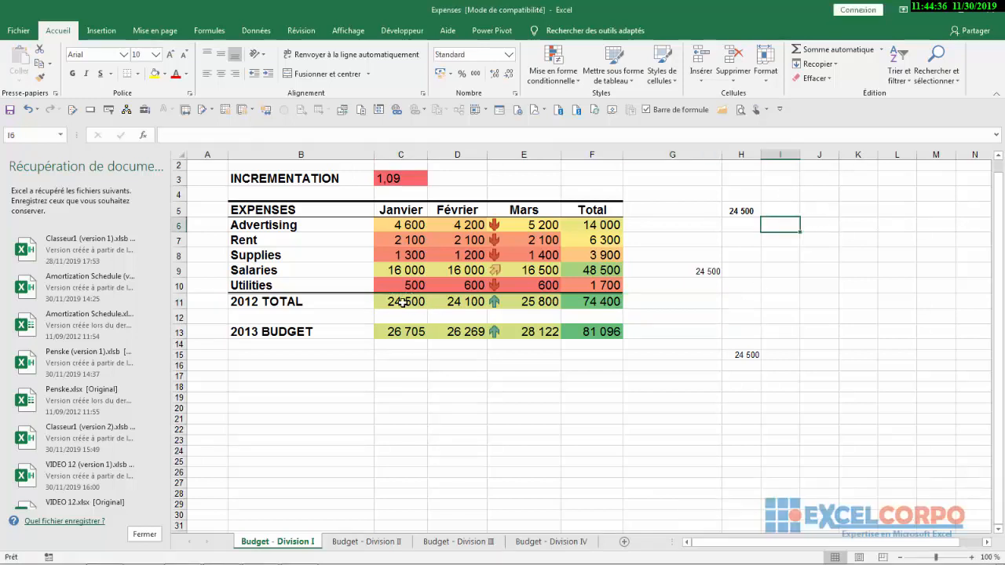
{"action": "left_click", "coordinate": [402, 302]}
{"action": "key", "text": "ctrl+c"}
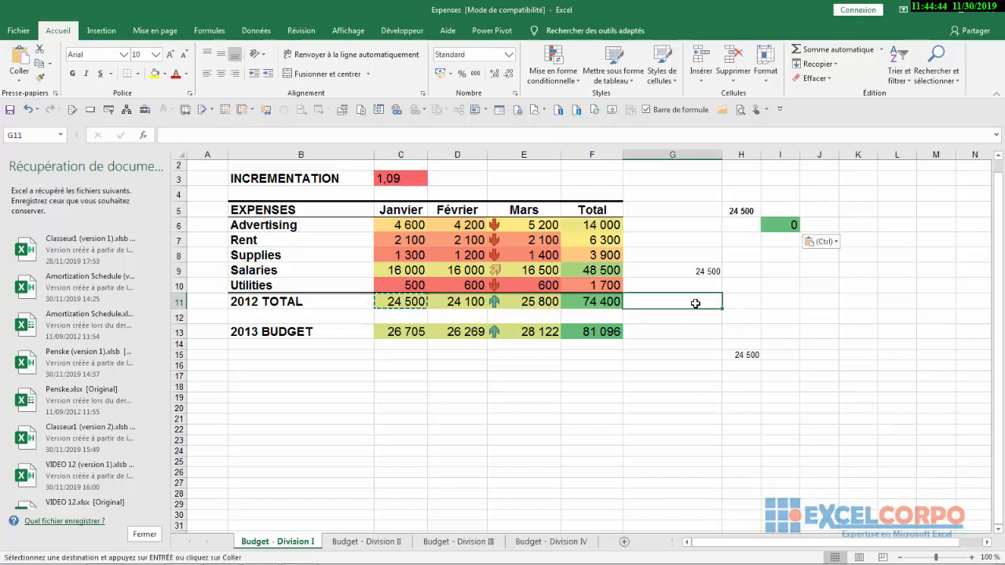
{"action": "key", "text": "ctrl+v"}
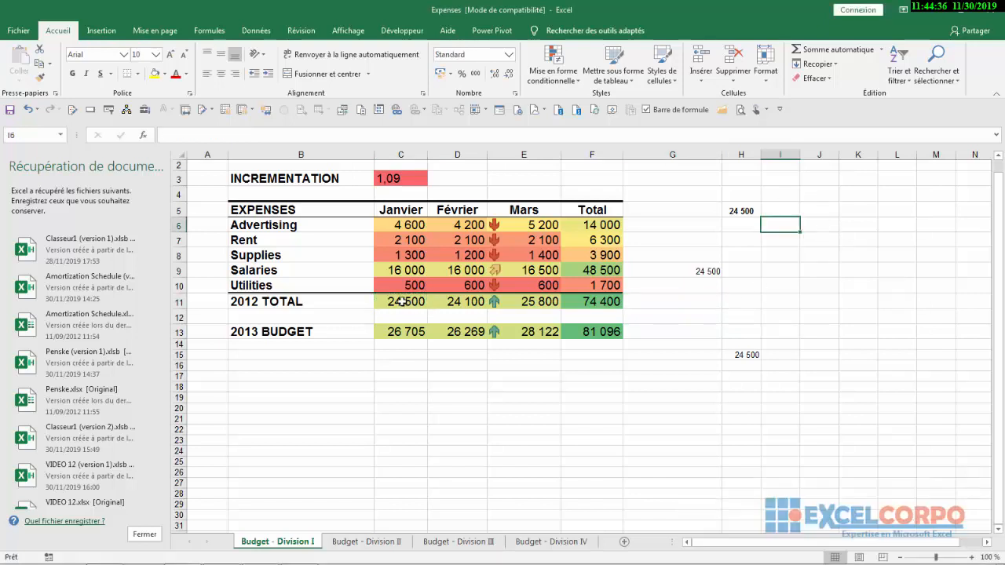
{"action": "left_click", "coordinate": [401, 302]}
{"action": "key", "text": "ctrl+c"}
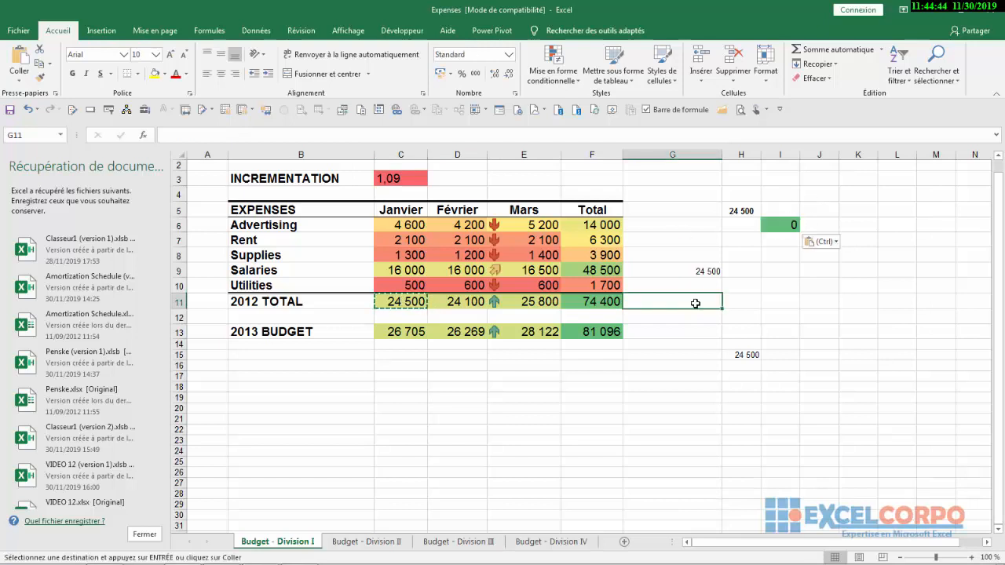
{"action": "key", "text": "ctrl+v"}
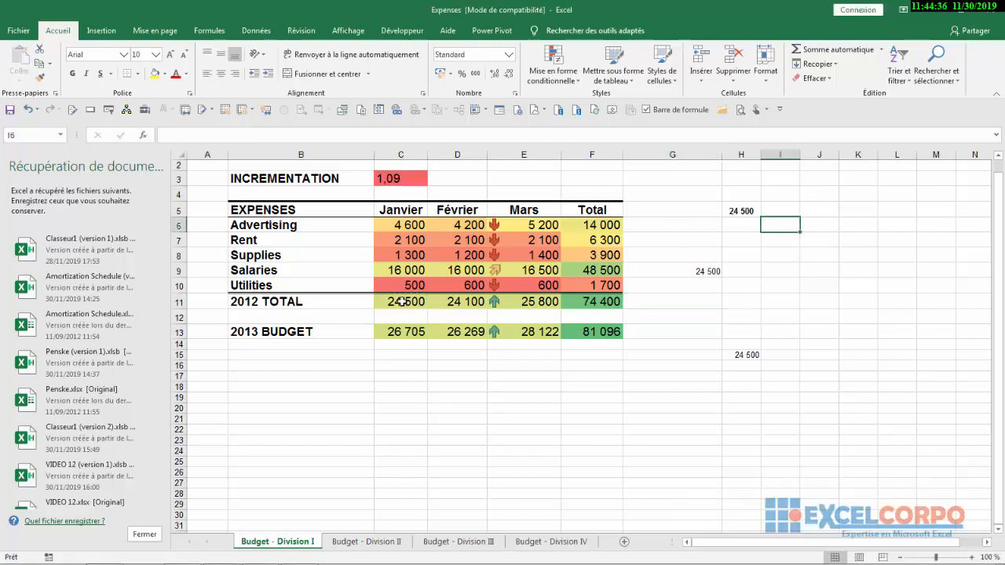
{"action": "left_click", "coordinate": [401, 302]}
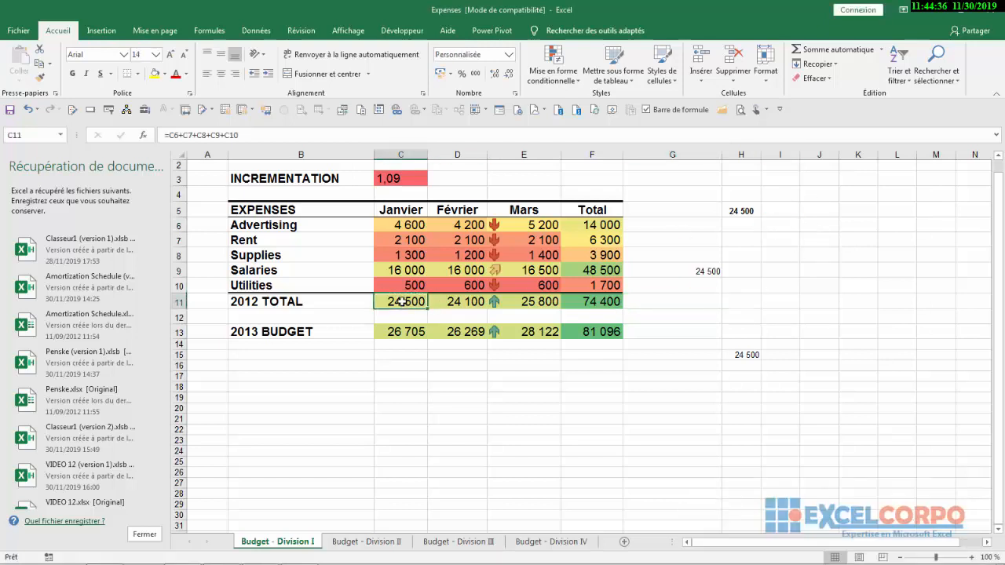